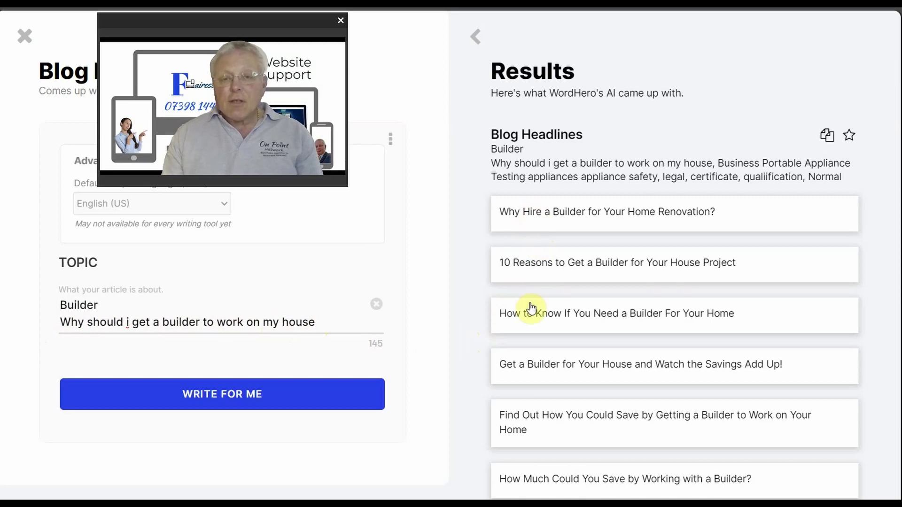
Step: Generate a fresh set of blog headlines for the topic on getting a builder to work on a house and look through them
scroll(537, 337, "down", 1)
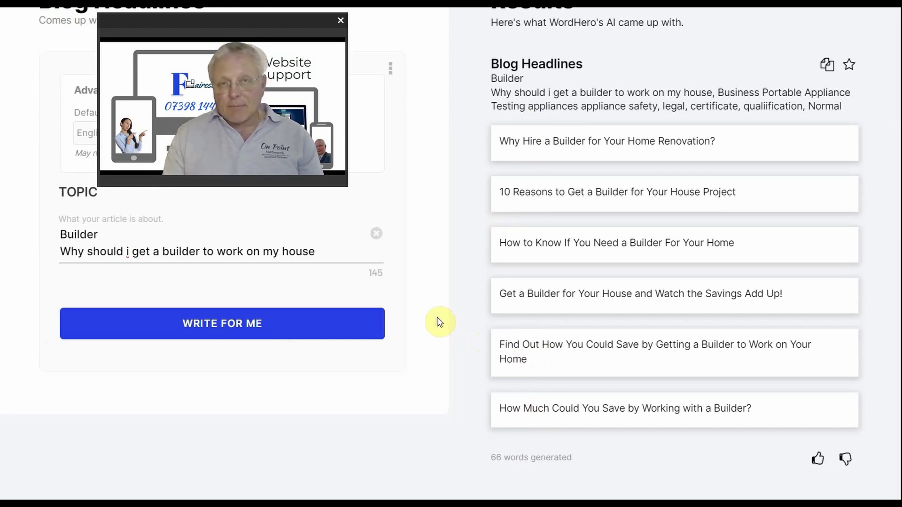
scroll(481, 325, "up", 2)
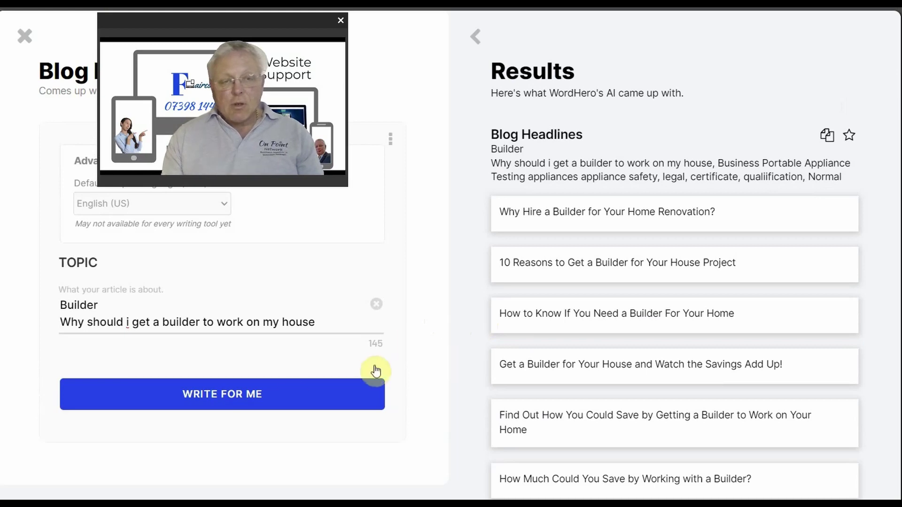
left_click(282, 397)
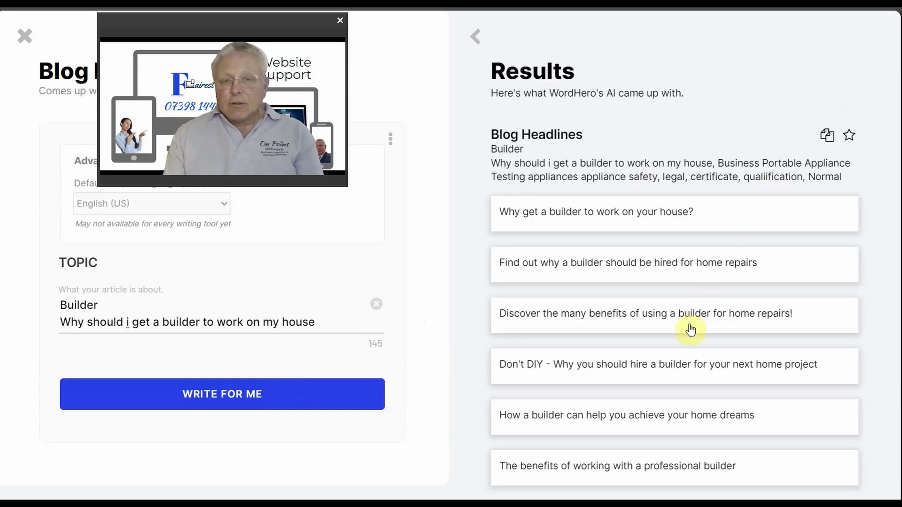
scroll(691, 324, "down", 2)
scroll(690, 329, "up", 3)
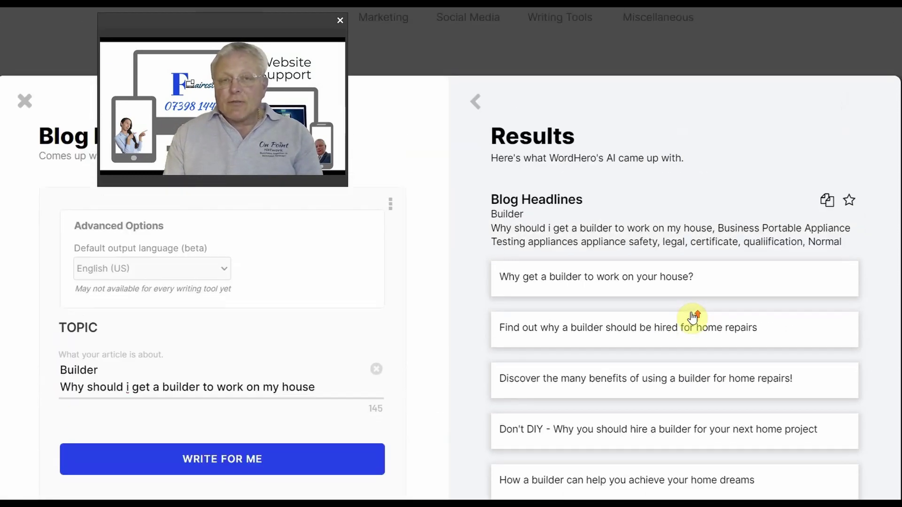
scroll(751, 329, "down", 2)
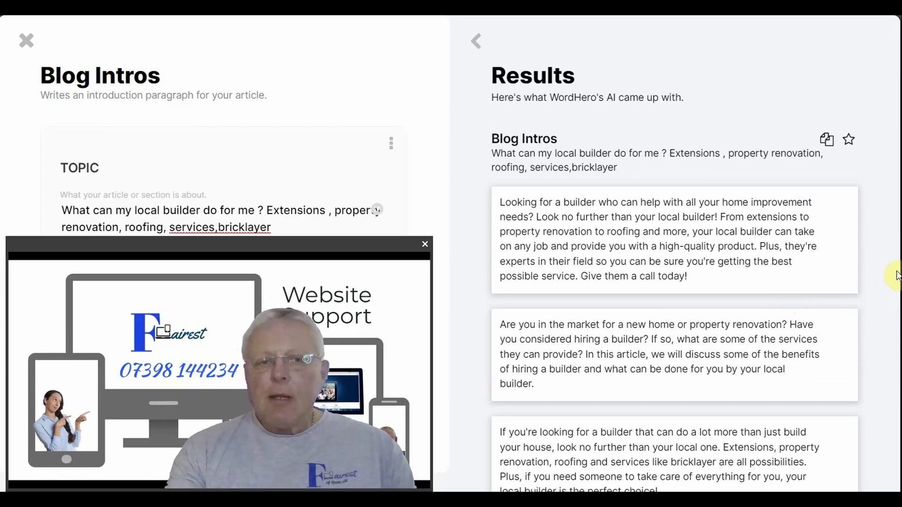
Step: Read through the generated blog intros about what a local builder can do
scroll(898, 292, "down", 2)
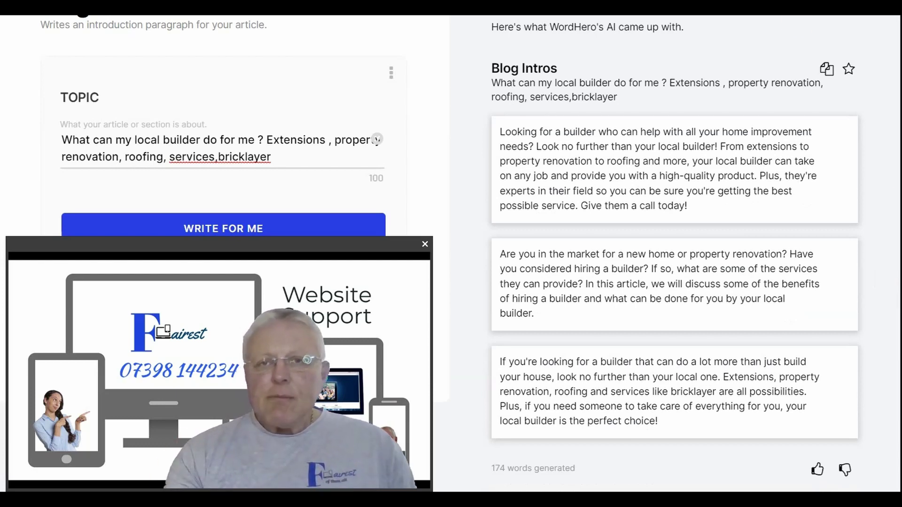
scroll(501, 182, "up", 2)
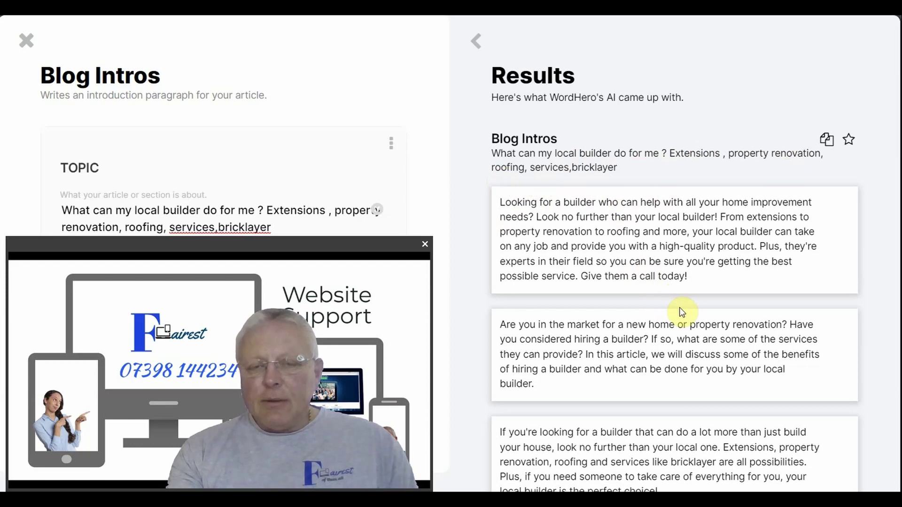
scroll(680, 308, "down", 2)
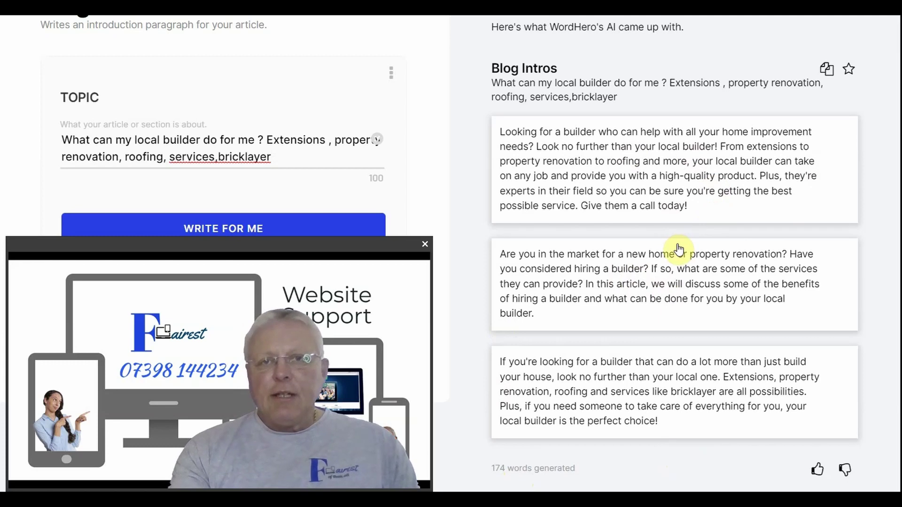
scroll(679, 248, "up", 2)
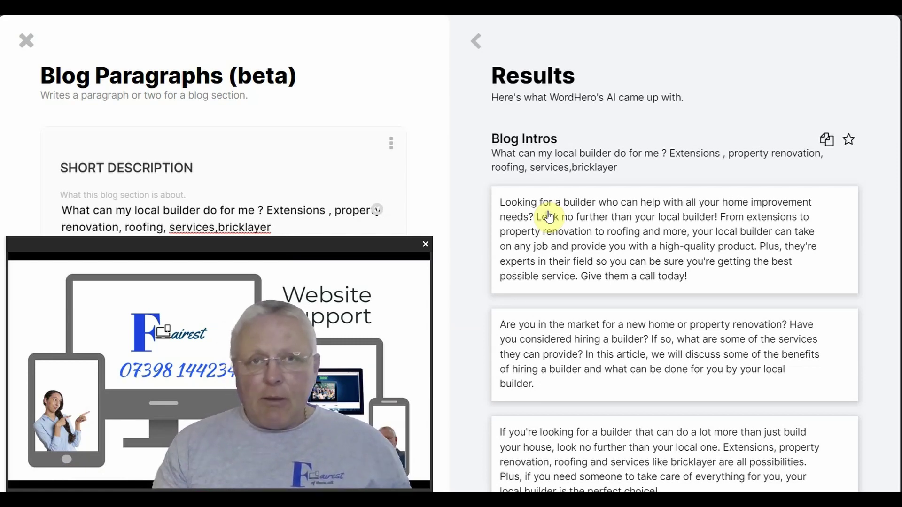
Step: Enter "Plastering, garage renovation, loft conversion, Bricklaying flooring" as the keywords for the blog paragraph
scroll(451, 254, "down", 4)
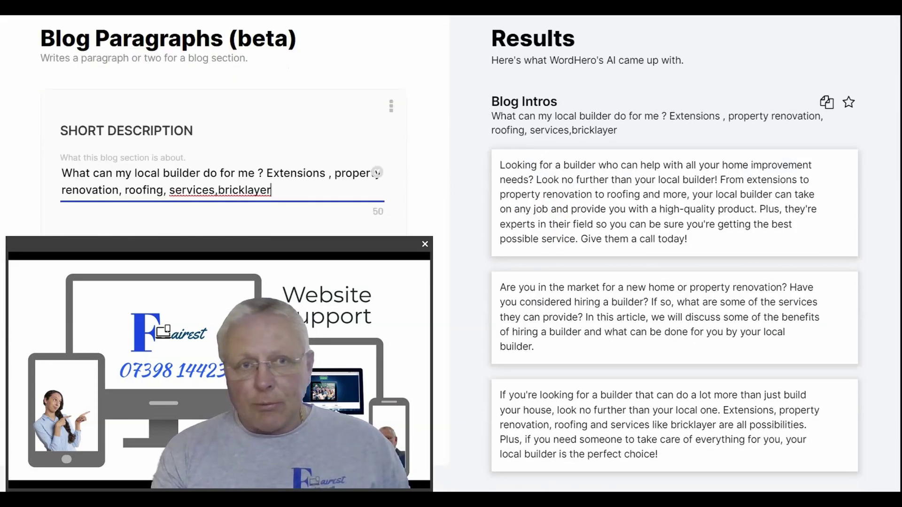
scroll(451, 254, "up", 1)
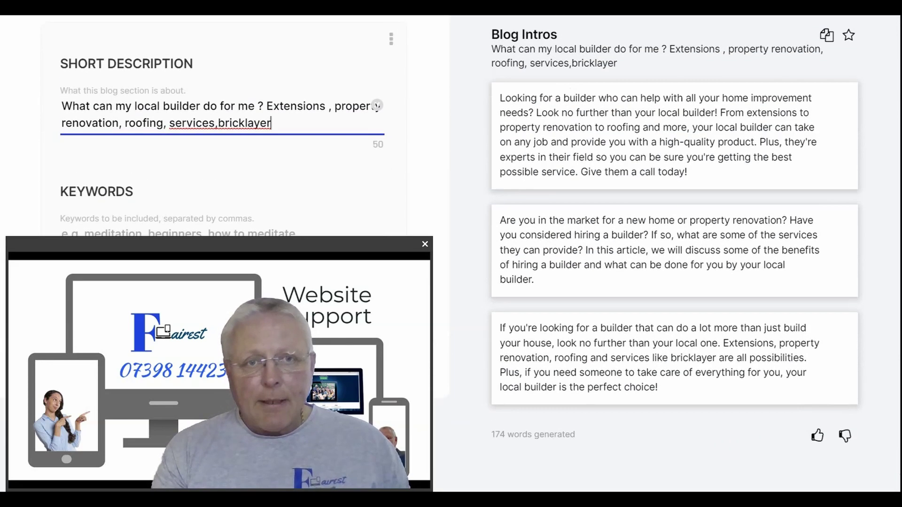
scroll(451, 254, "down", 1)
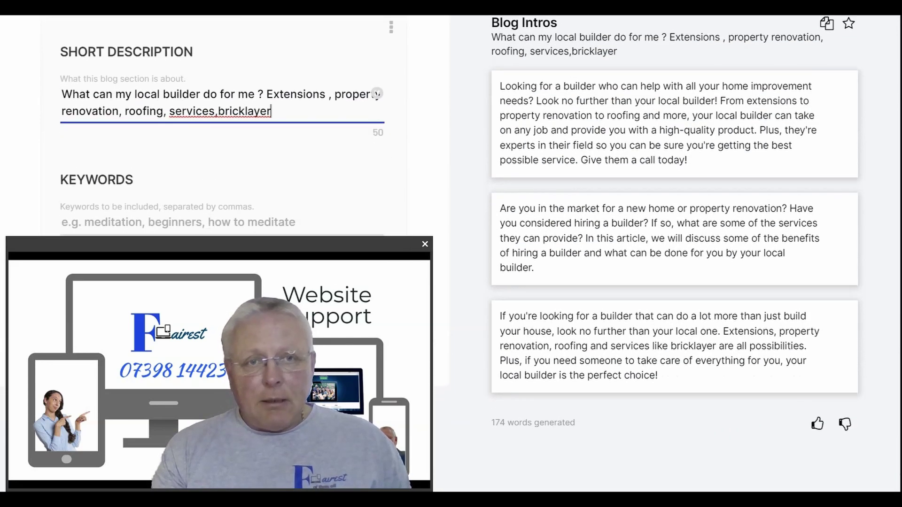
left_click(102, 229)
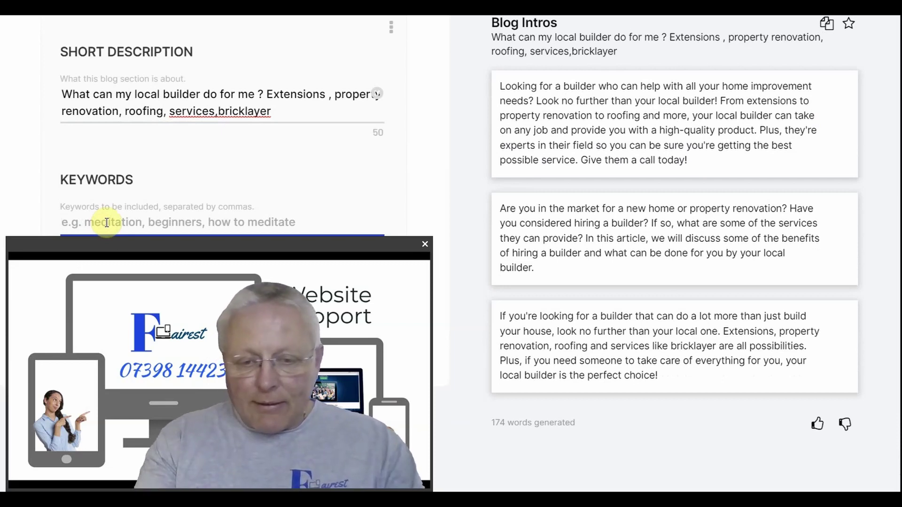
type("Plaster")
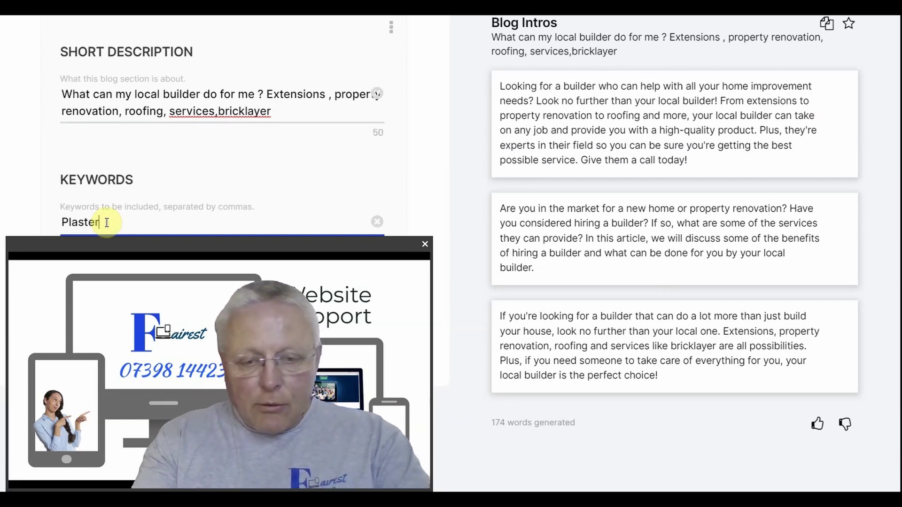
type("ing")
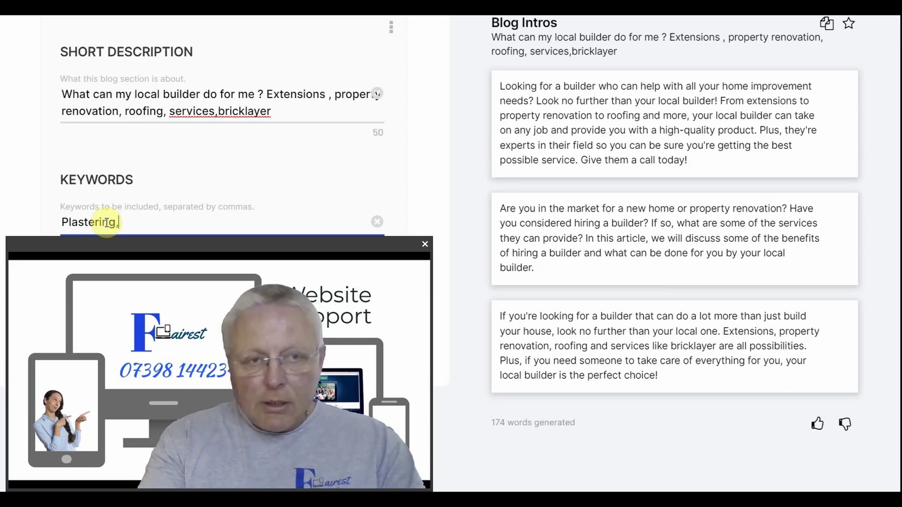
type(",")
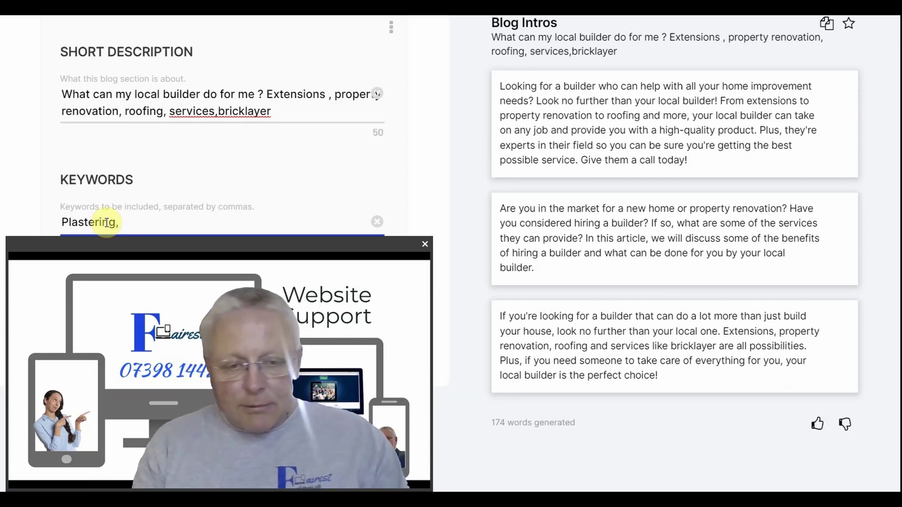
type(" ga")
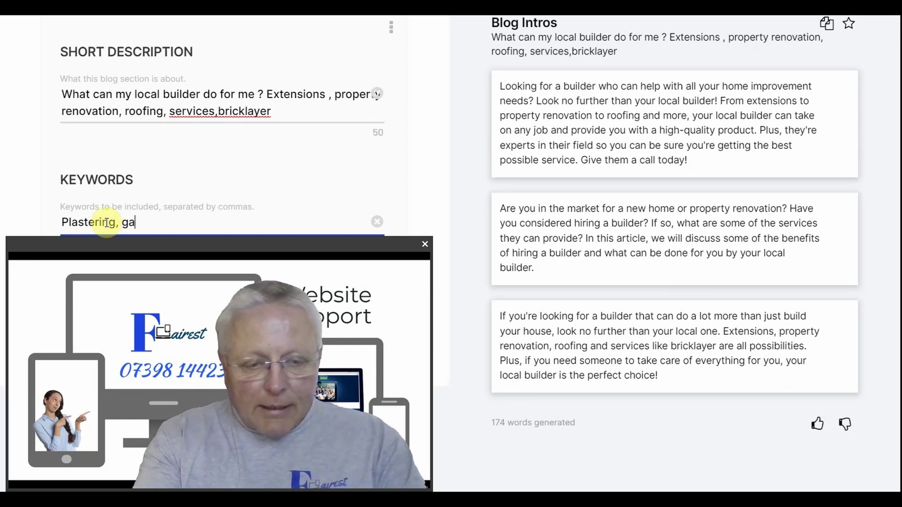
type("rage ")
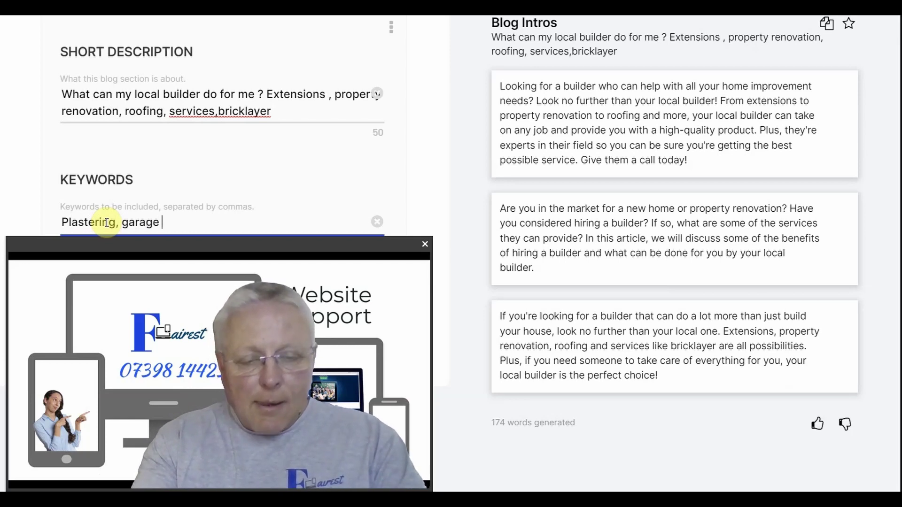
type("renoca")
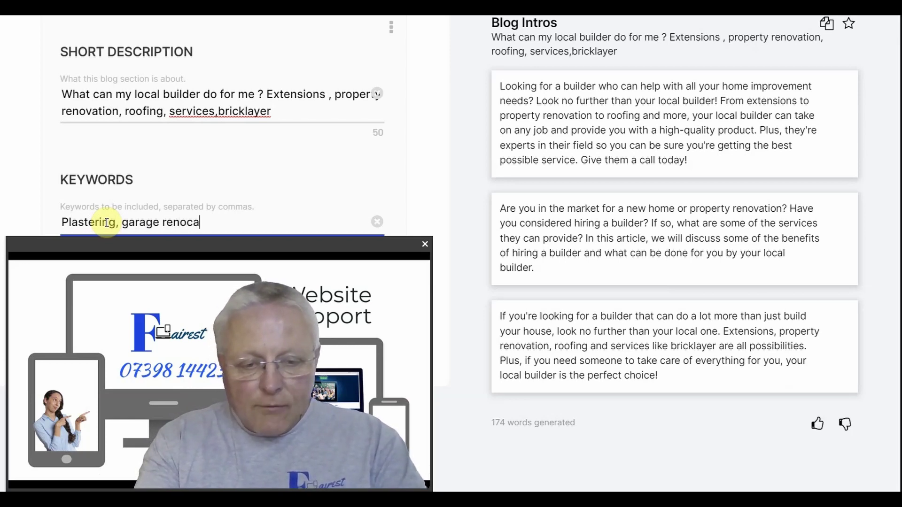
key("BackSpace")
key("BackSpace")
key("BackSpace")
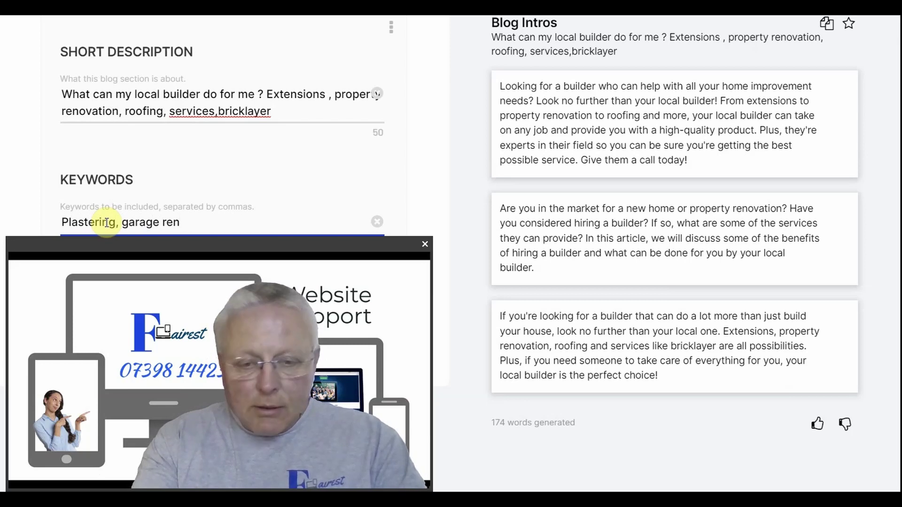
type("ovation")
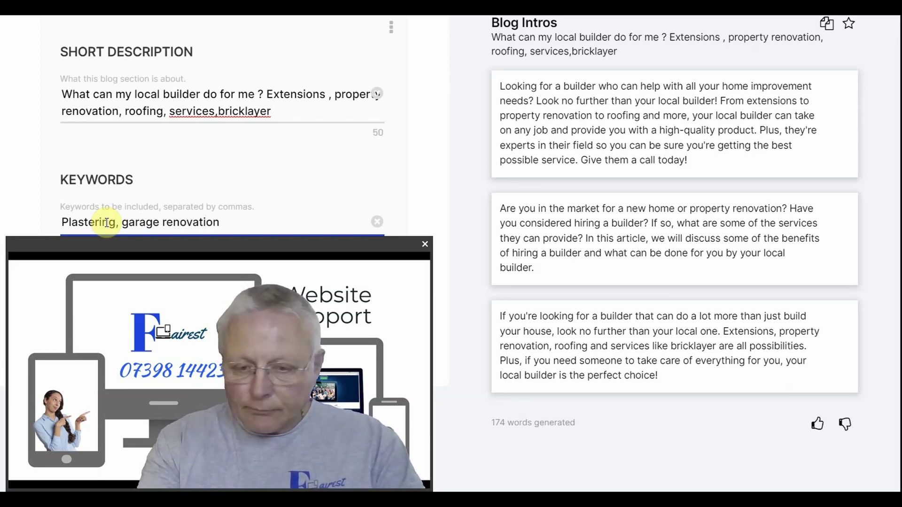
type(" , ")
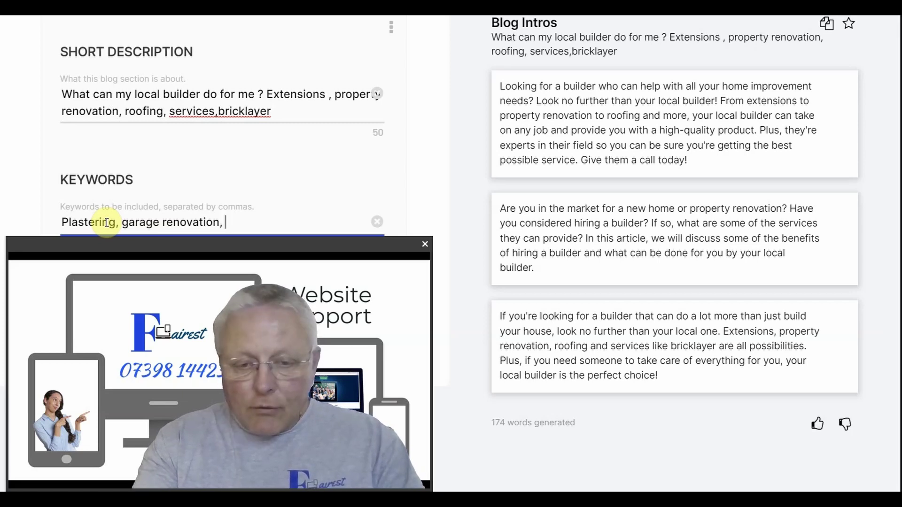
type("loft c")
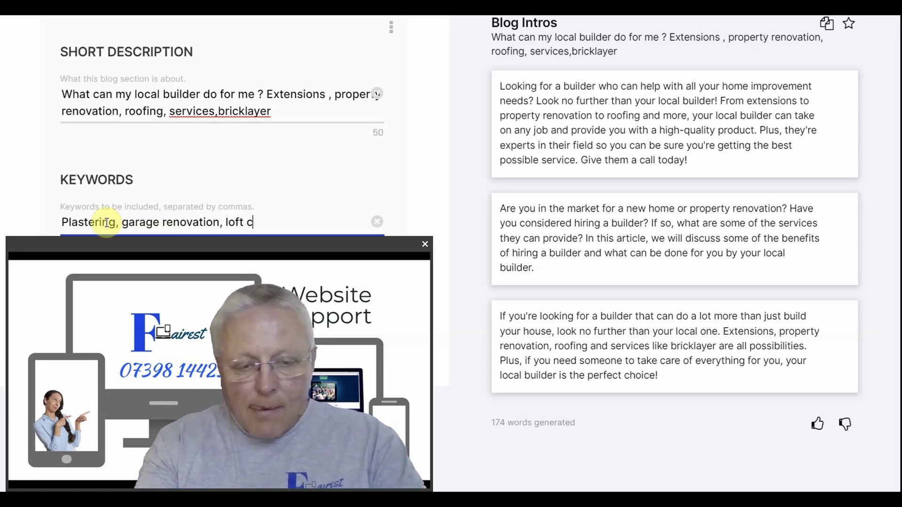
type("onversio")
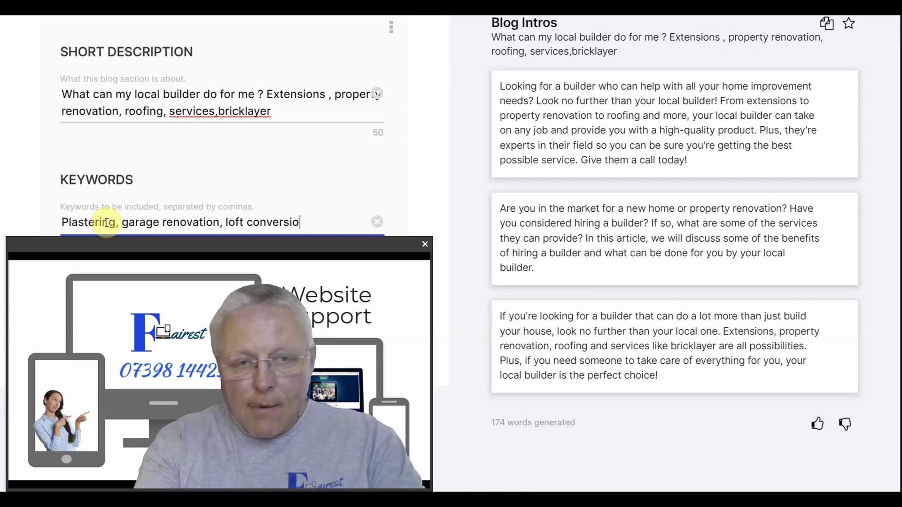
type("n, ")
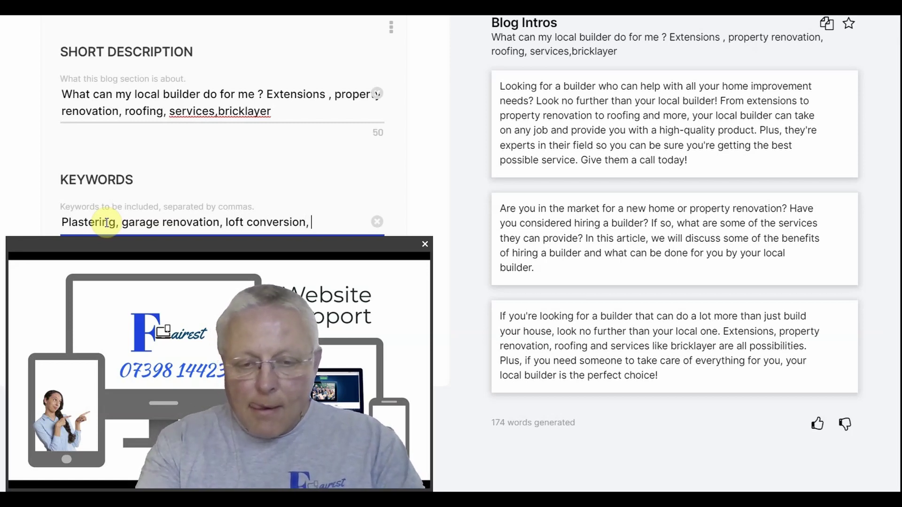
type("Bro")
key("BackSpace")
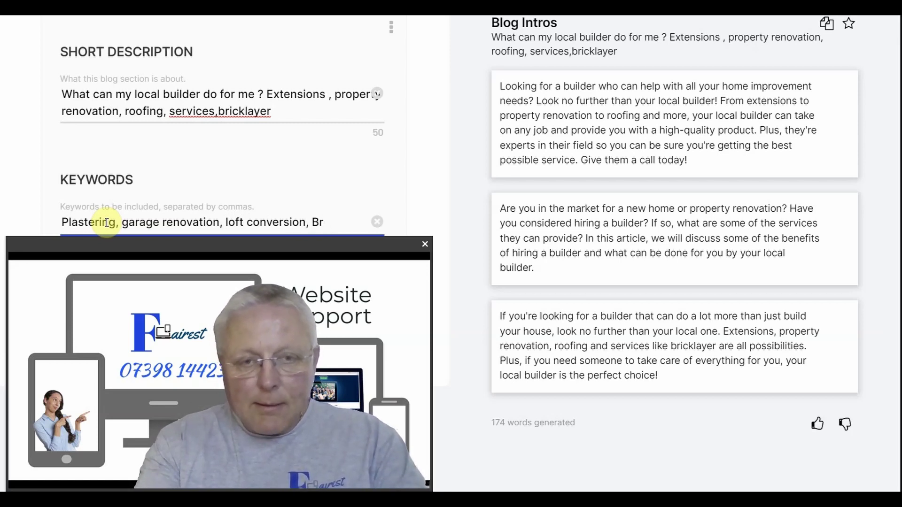
type("icklaying")
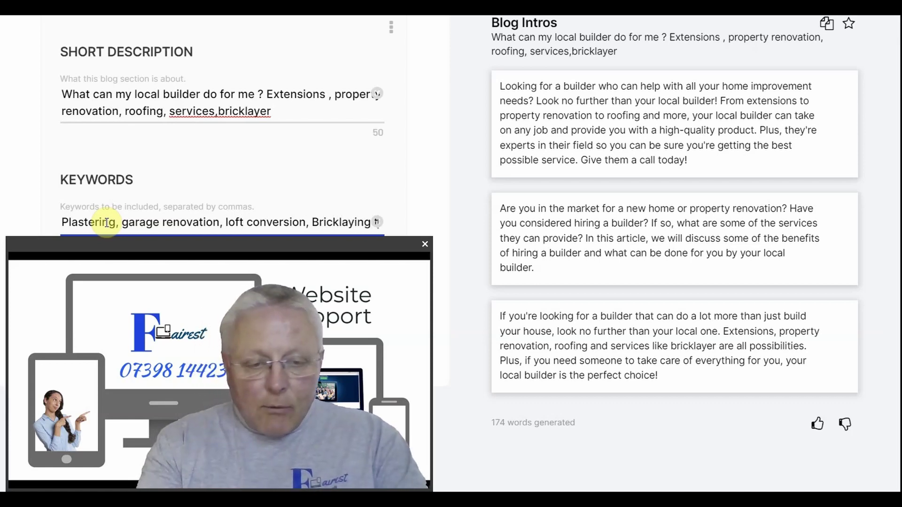
type(" flooring")
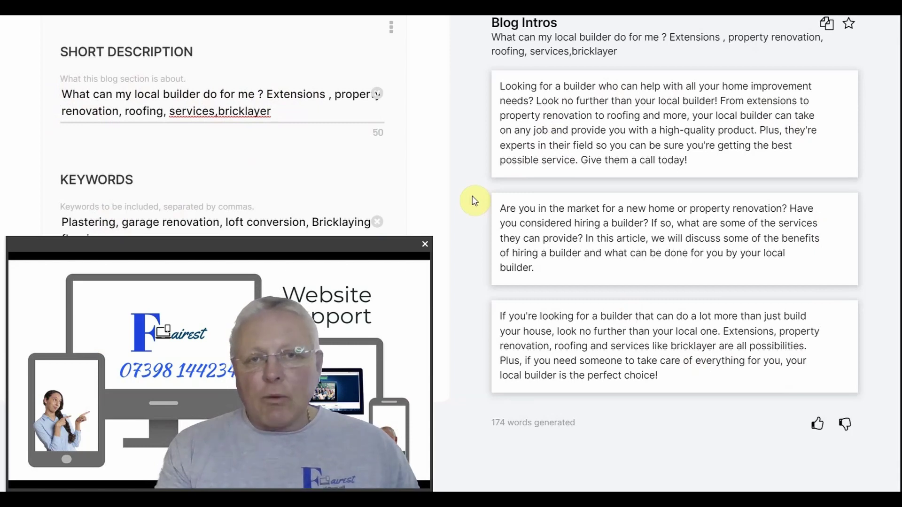
Step: Generate a blog paragraph from the local builder description and the entered keywords
scroll(461, 191, "up", 3)
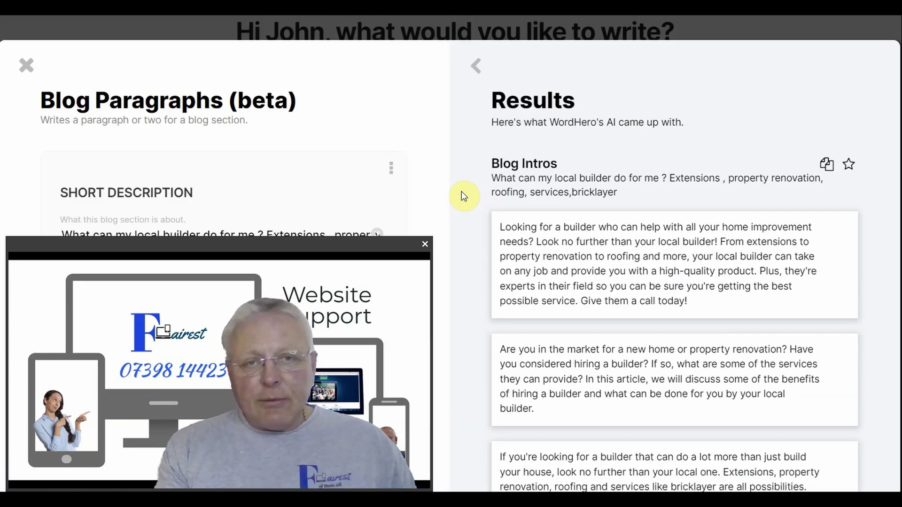
scroll(461, 191, "down", 5)
scroll(461, 191, "down", 3)
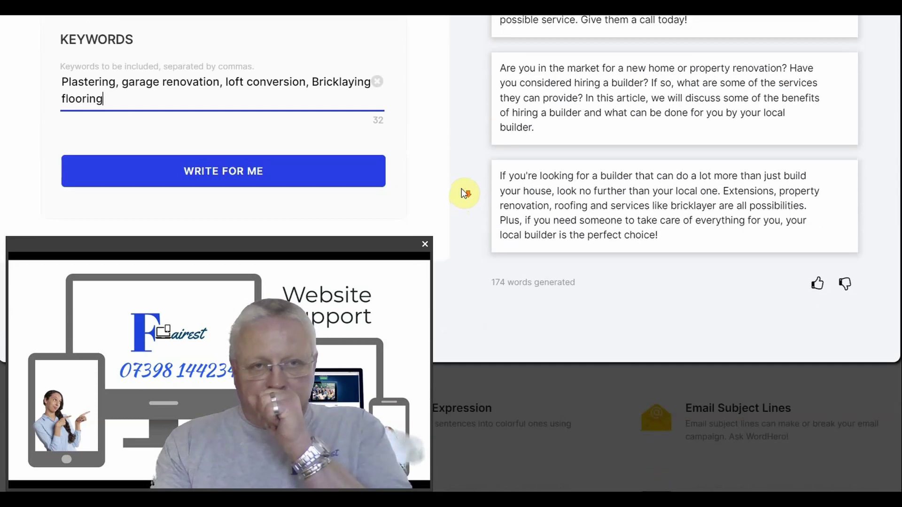
left_click(265, 117)
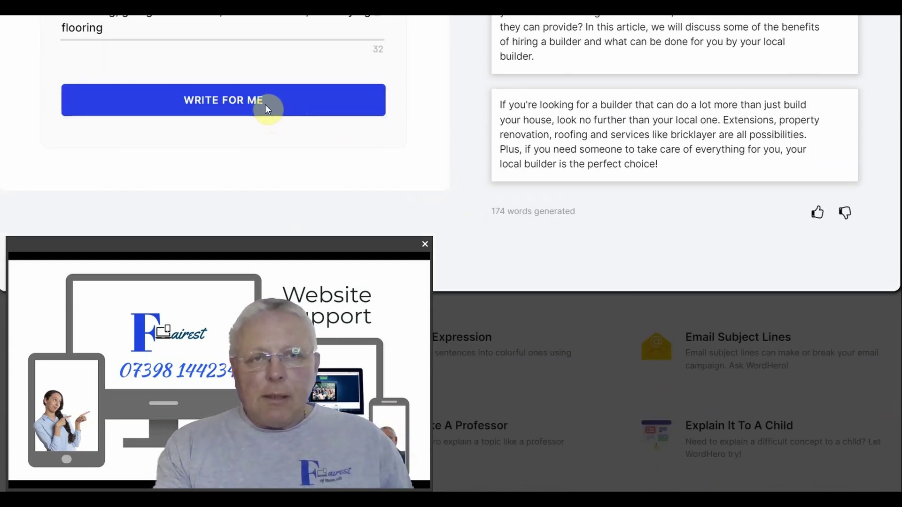
Step: Compare the generated blog paragraph with the short description and the keywords it was based on
scroll(572, 272, "up", 10)
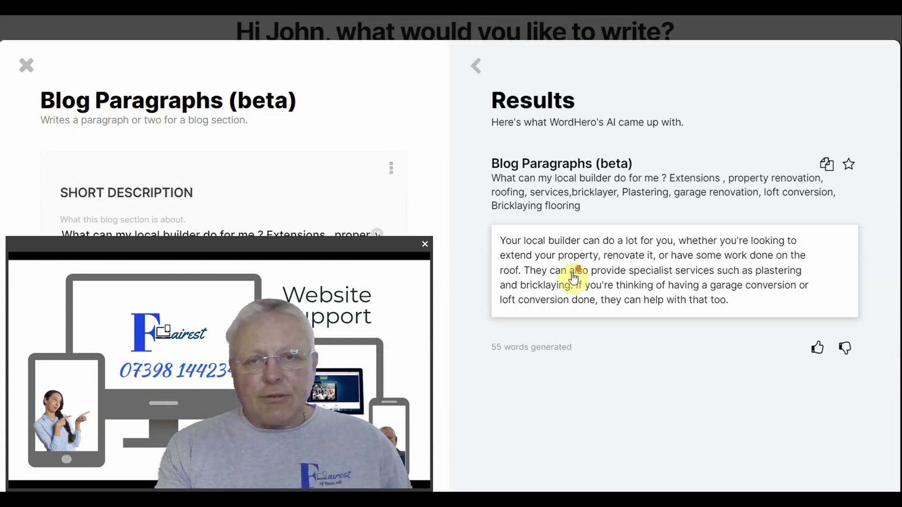
scroll(571, 276, "down", 2)
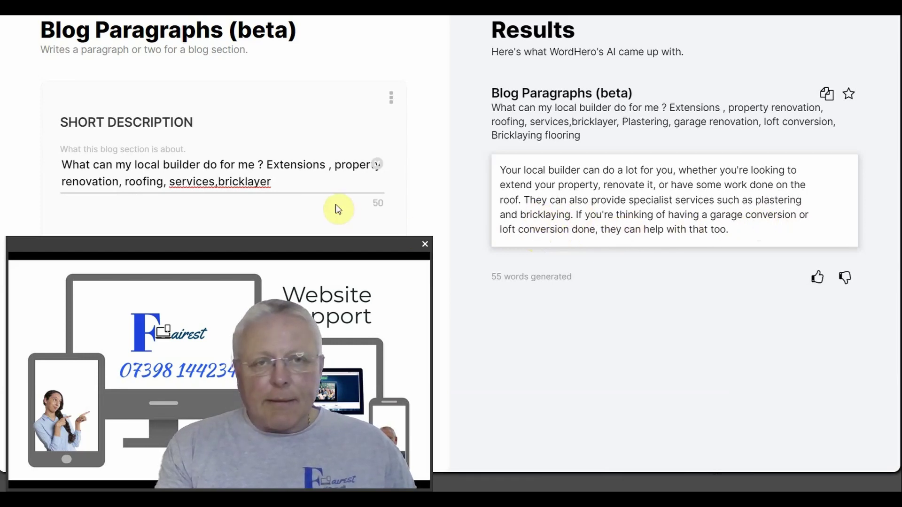
scroll(282, 194, "up", 2)
scroll(290, 198, "down", 4)
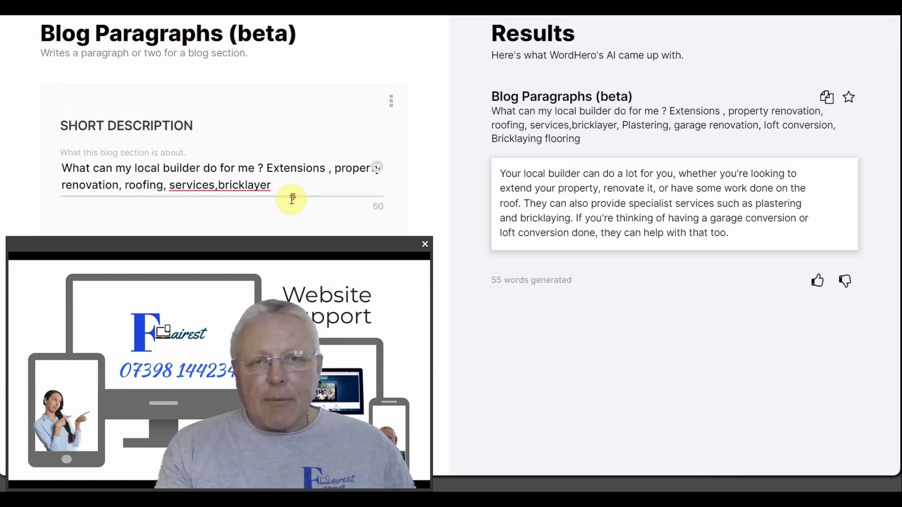
scroll(293, 192, "down", 1)
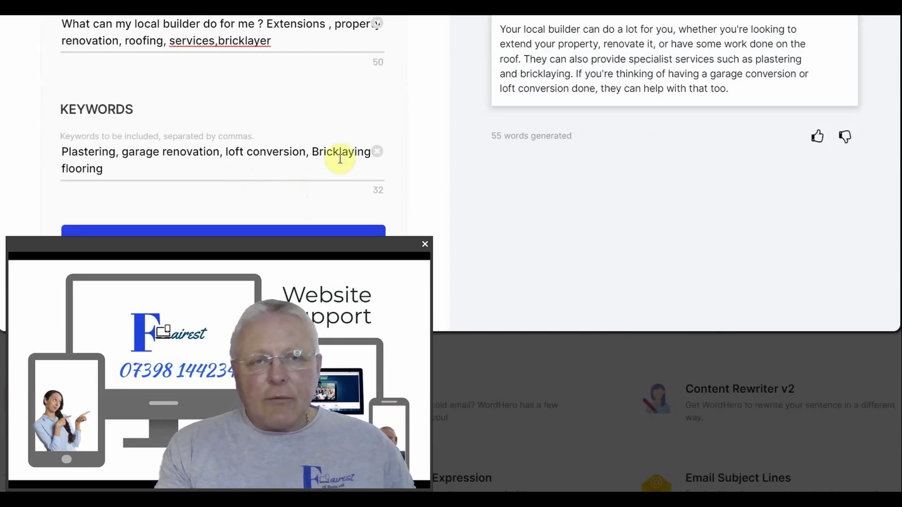
scroll(636, 210, "up", 5)
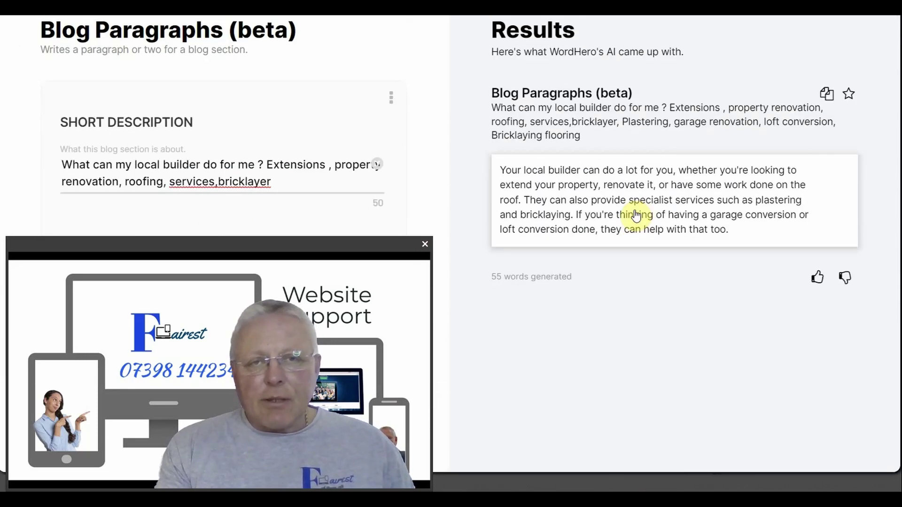
scroll(662, 227, "up", 2)
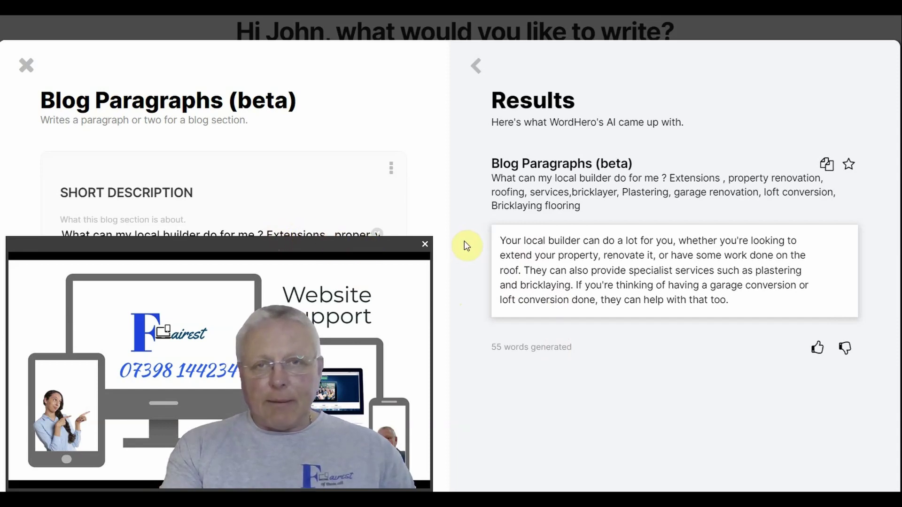
Step: Generate a blog conclusion from the short description of the local builder's services
scroll(471, 227, "down", 2)
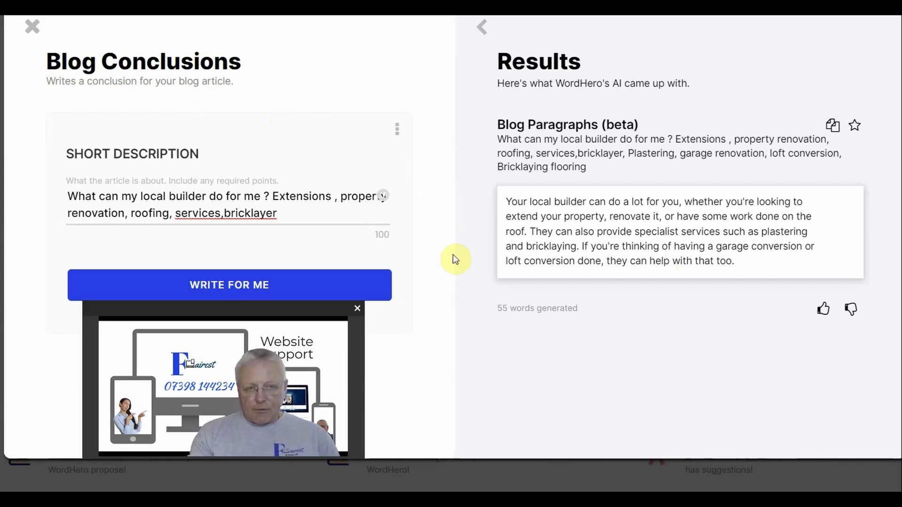
left_click(335, 289)
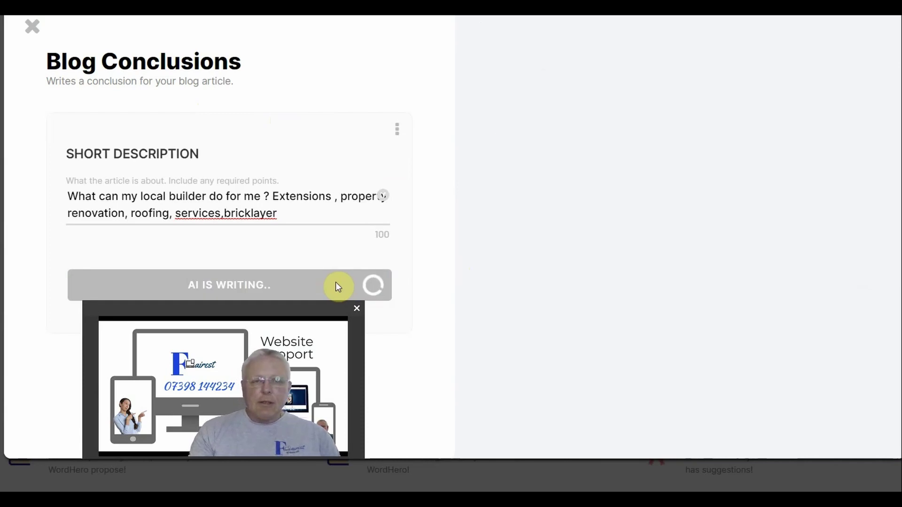